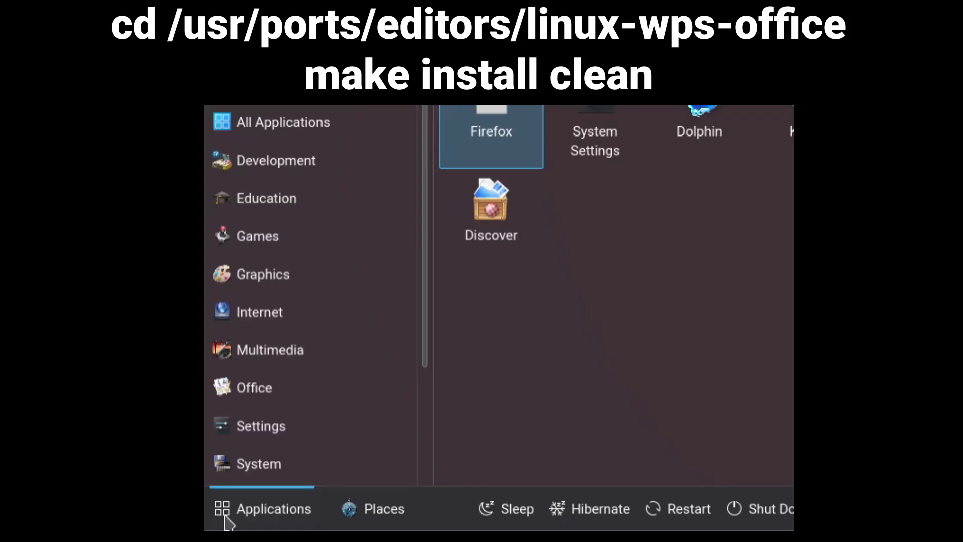
# Step: Launch WPS Writer from the launcher's Office apps and type 'A Job Hunter!' as the résumé heading
pyautogui.moveTo(242, 387)
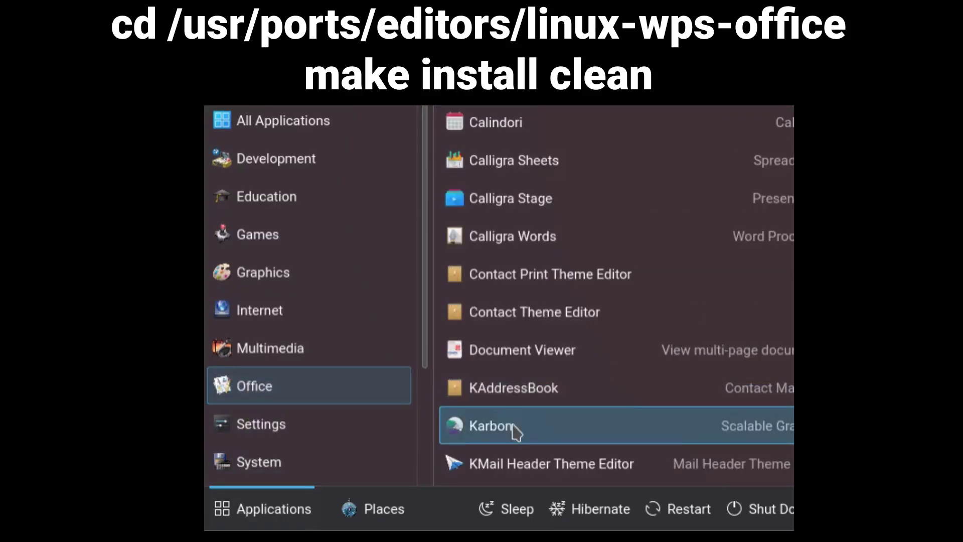
pyautogui.scroll(-8, 515, 432)
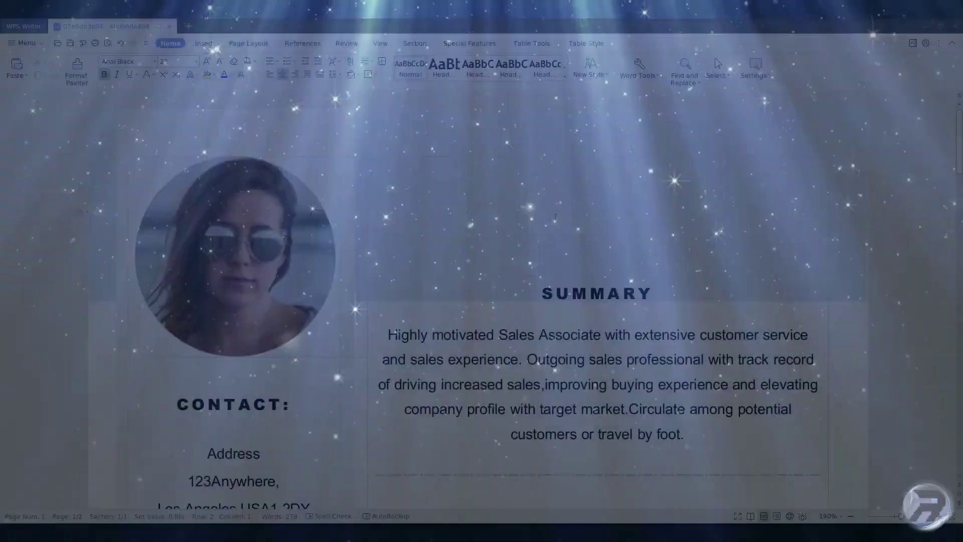
pyautogui.write('A Job')
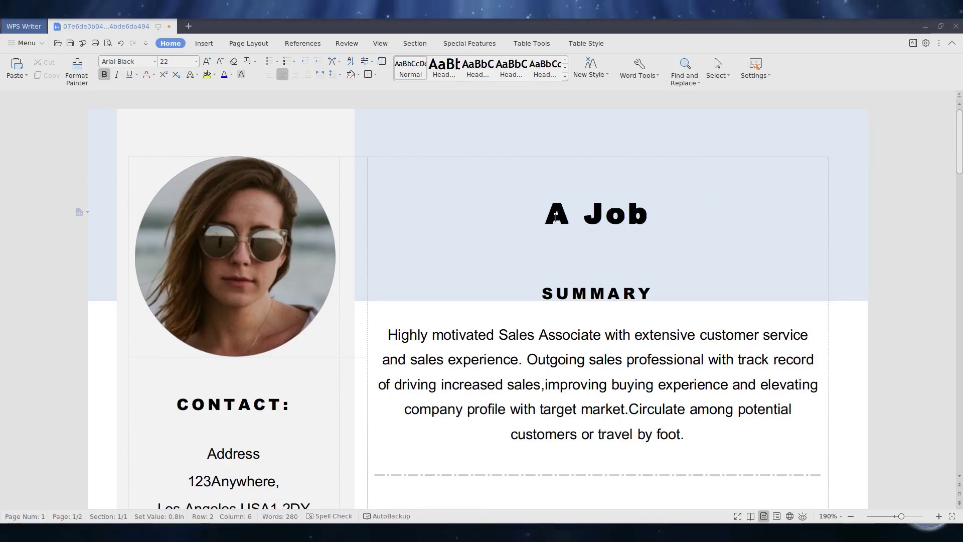
pyautogui.write(' Hunter!')
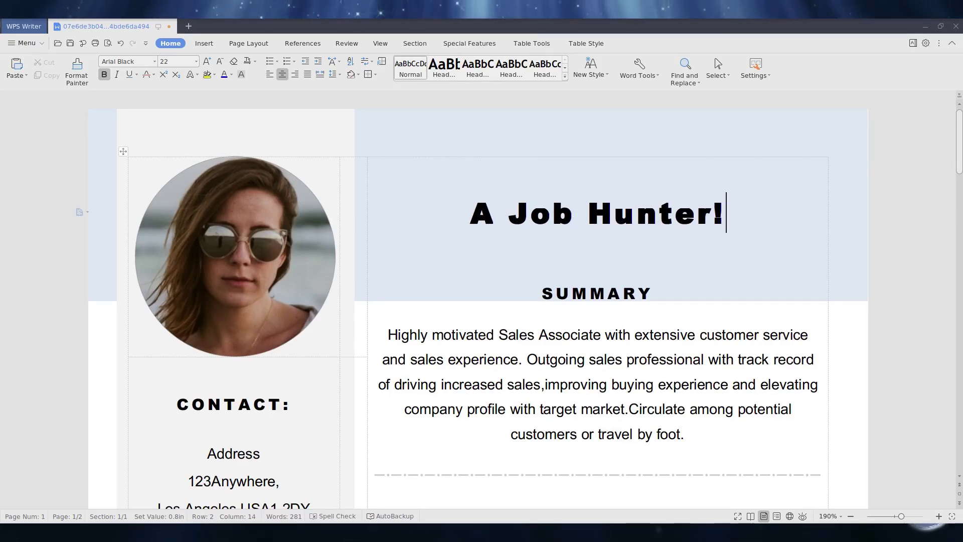
# Step: Type 'Example Lette' into the letter's title box, then select cell L2 in the product analysis sheet
pyautogui.moveTo(959, 150); pyautogui.dragTo(929, 376)
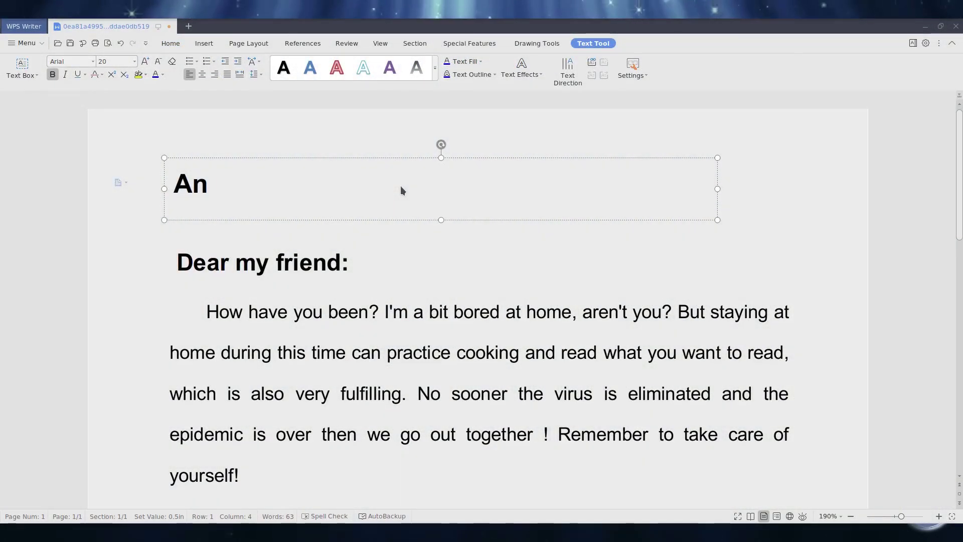
pyautogui.write('Example Lette')
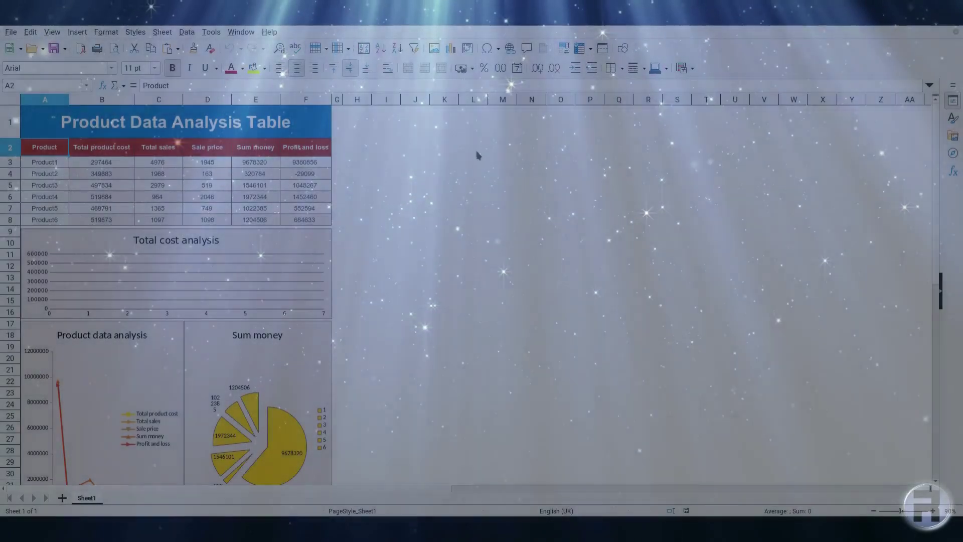
pyautogui.click(475, 153)
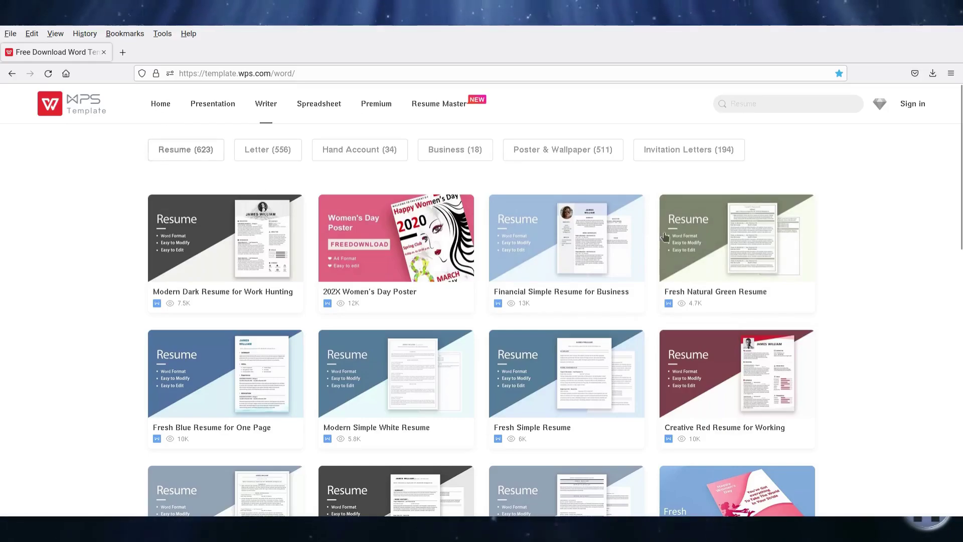
# Step: Browse page 2 of the WPS Writer templates, then filter to the Letter (556) category
pyautogui.moveTo(961, 145); pyautogui.dragTo(962, 354)
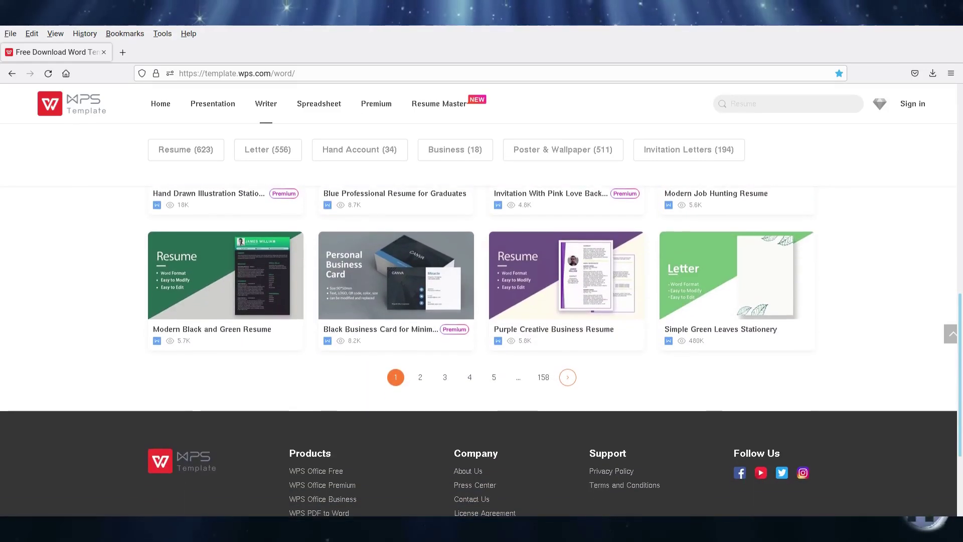
pyautogui.click(420, 374)
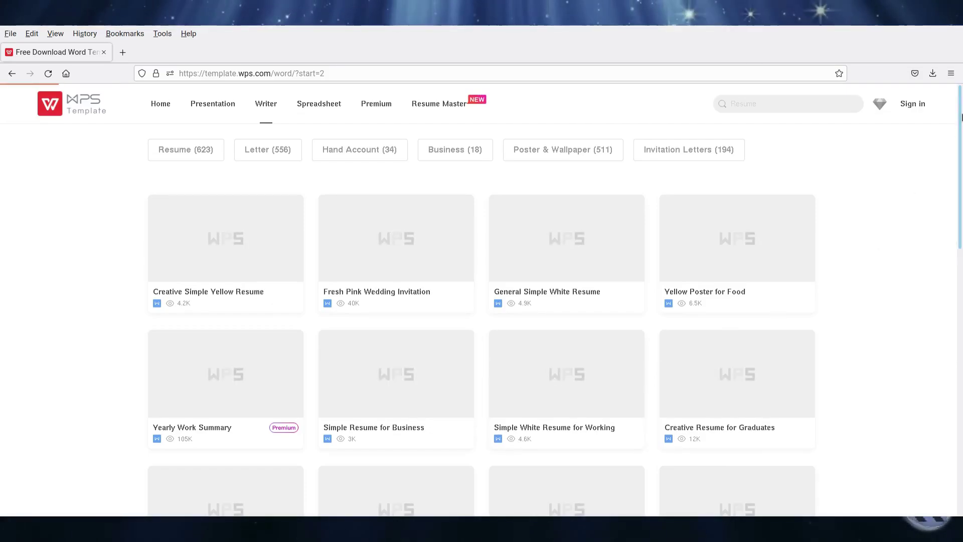
pyautogui.moveTo(962, 117); pyautogui.dragTo(962, 142)
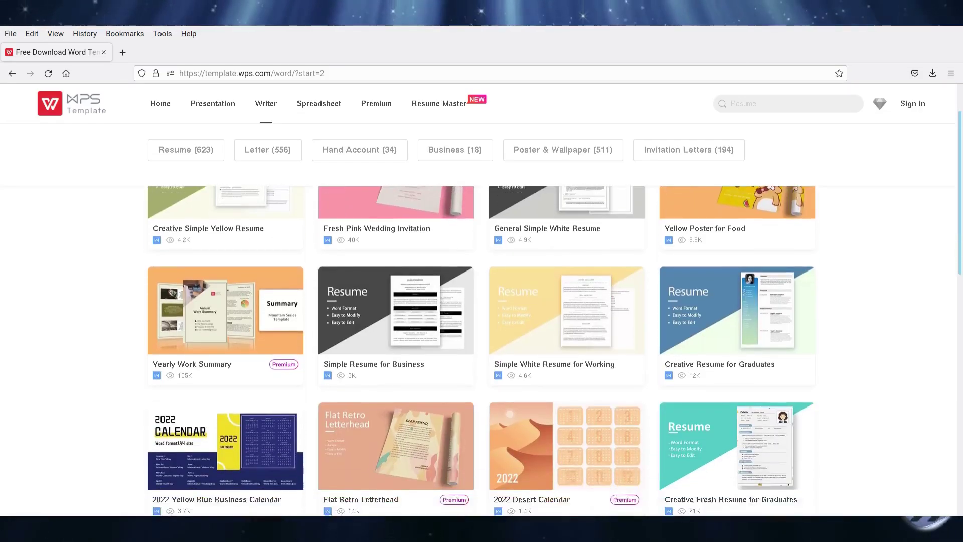
pyautogui.scroll(-8, 784, 314)
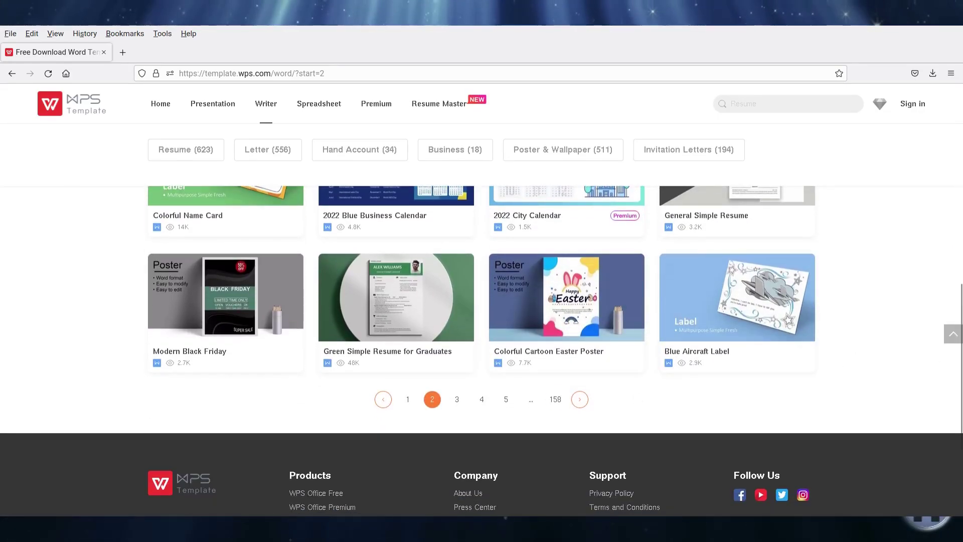
pyautogui.moveTo(962, 311); pyautogui.dragTo(894, 119)
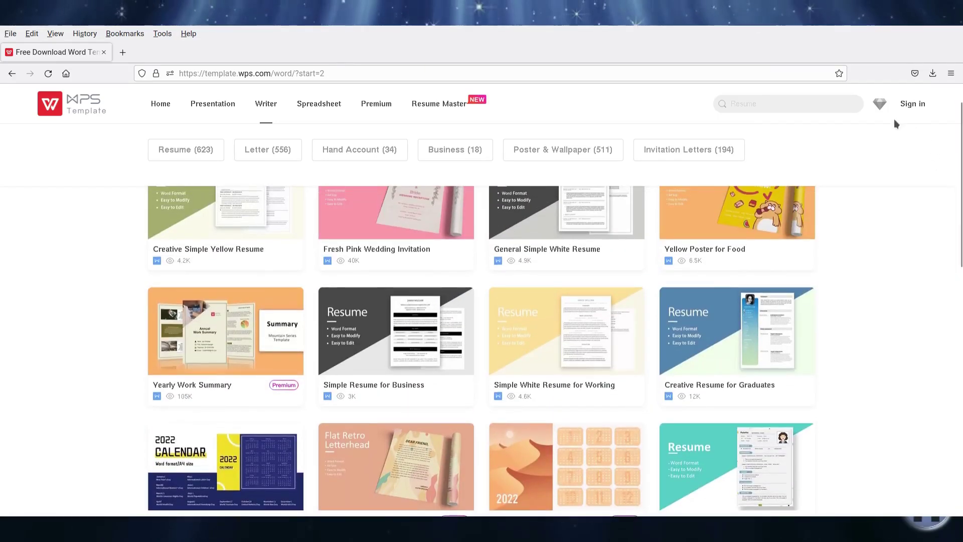
pyautogui.scroll(2, 953, 160)
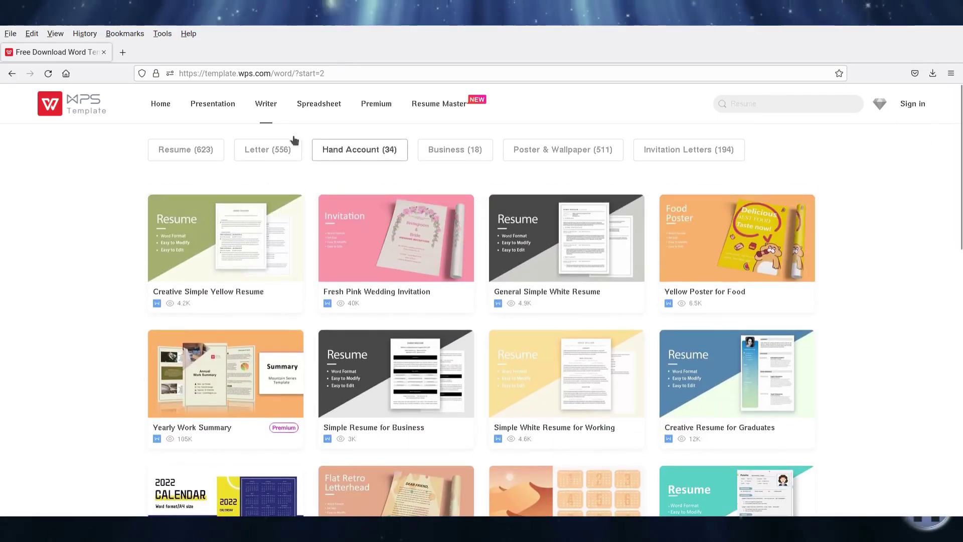
pyautogui.click(249, 154)
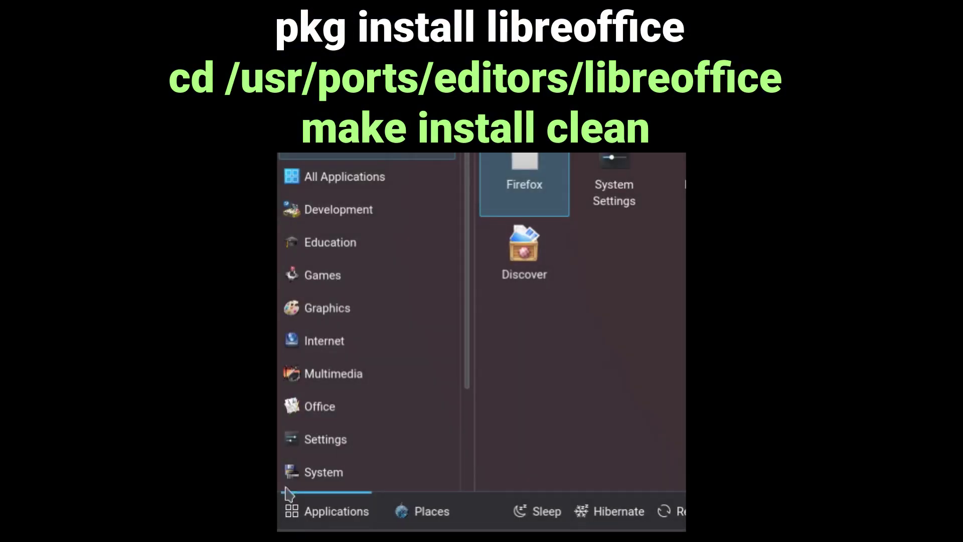
# Step: Scroll the launcher's Office category down to the LibreOffice Writer entry
pyautogui.moveTo(321, 406)
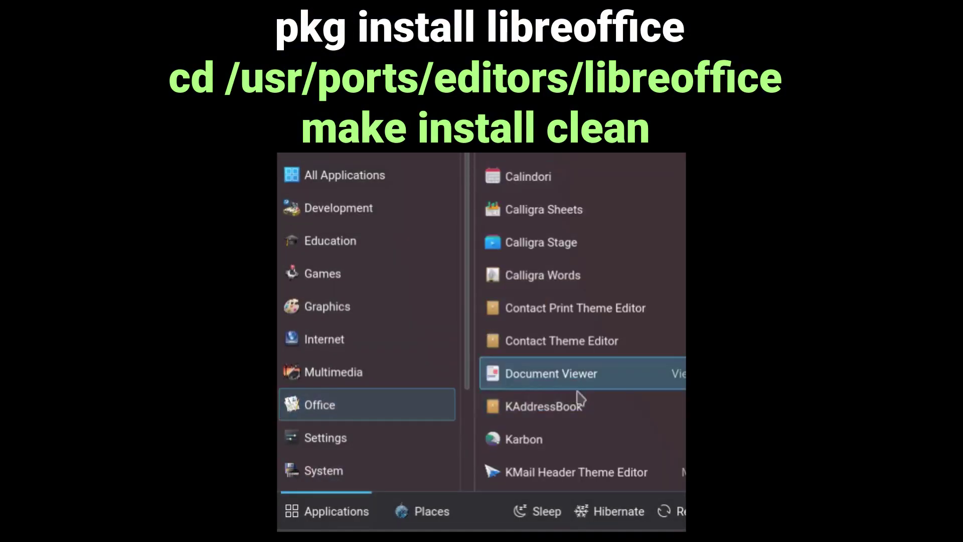
pyautogui.scroll(-7, 585, 407)
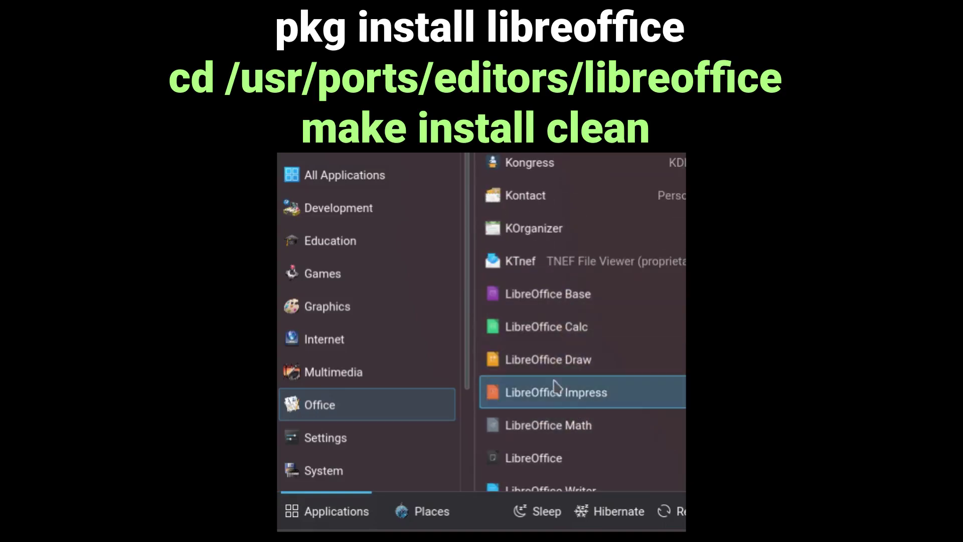
pyautogui.scroll(-1, 559, 394)
pyautogui.scroll(-1, 570, 403)
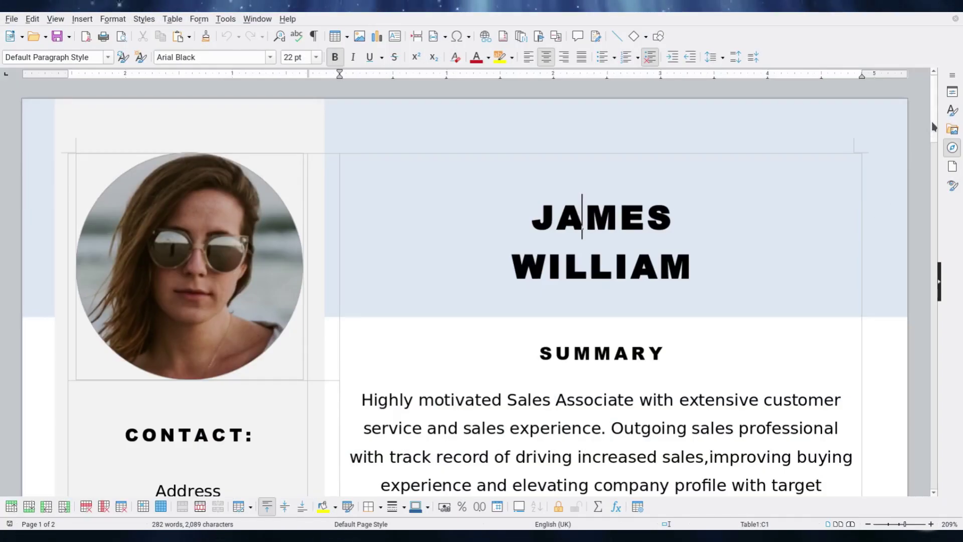
# Step: Scroll through the LibreOffice Writer résumé template and back to the top
pyautogui.scroll(-2, 935, 134)
pyautogui.scroll(-10, 934, 135)
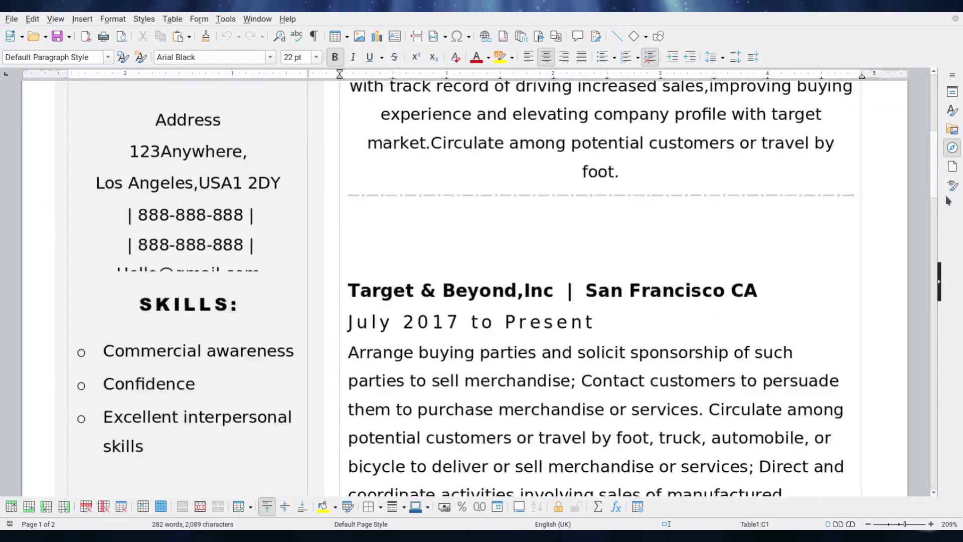
pyautogui.scroll(-10, 952, 227)
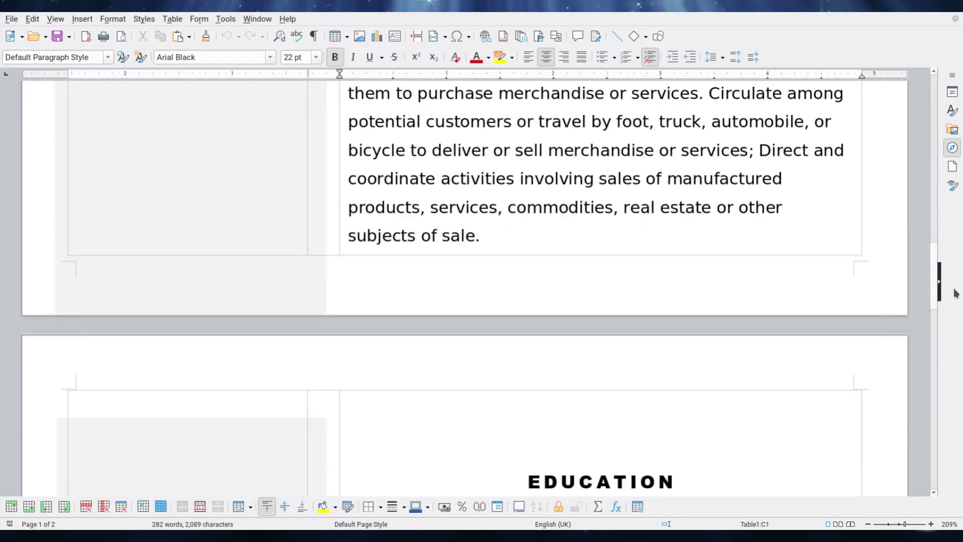
pyautogui.scroll(5, 958, 252)
pyautogui.scroll(10, 957, 252)
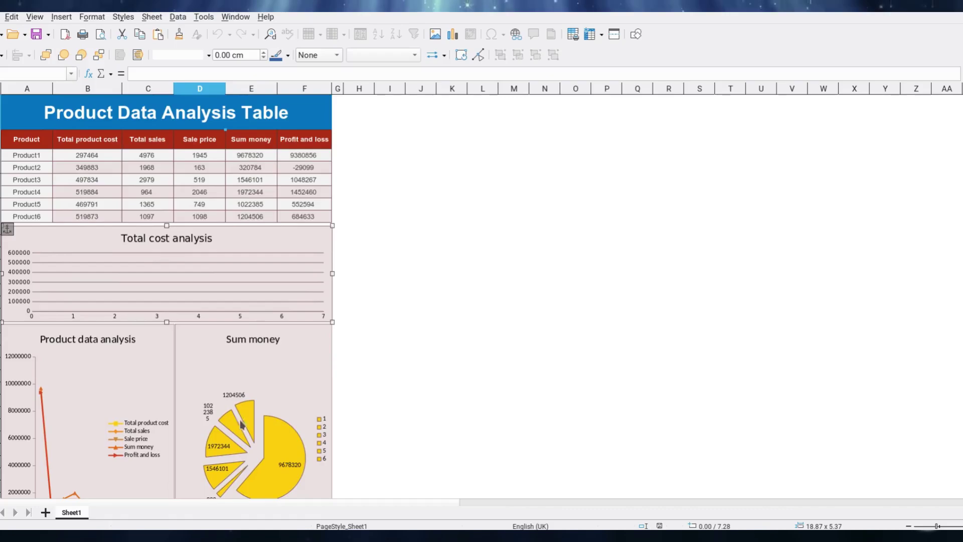
# Step: Select the Sum money pie chart in Calc and bring up its context menu
pyautogui.click(241, 425)
pyautogui.rightClick(252, 418)
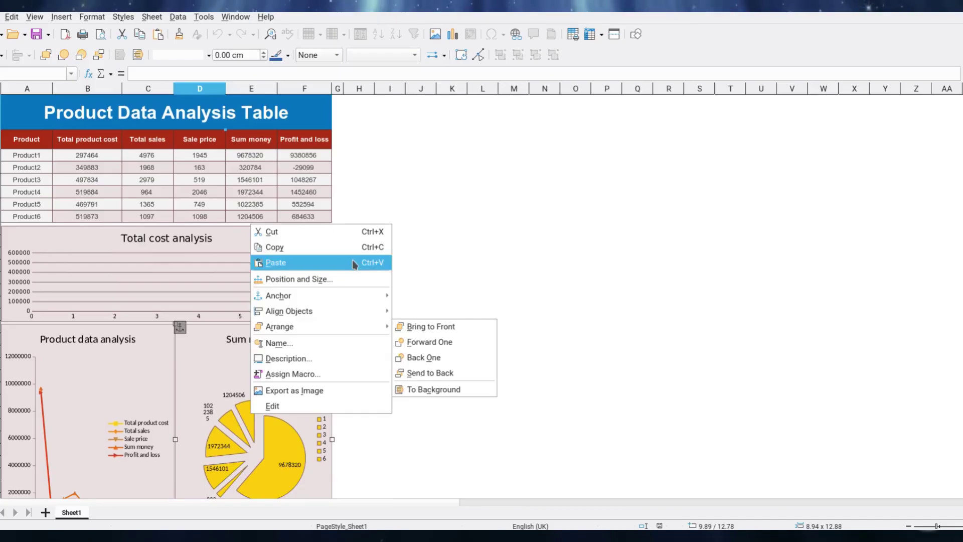
pyautogui.moveTo(346, 299)
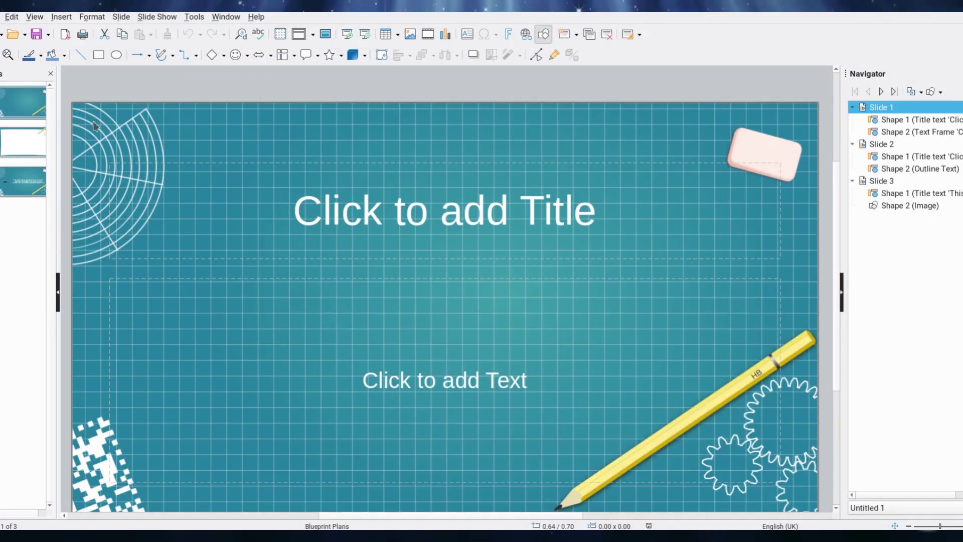
# Step: Scroll the Blueprint Plans slides and enter the first slide's 'Click to add Title' placeholder
pyautogui.moveTo(838, 211); pyautogui.dragTo(839, 236)
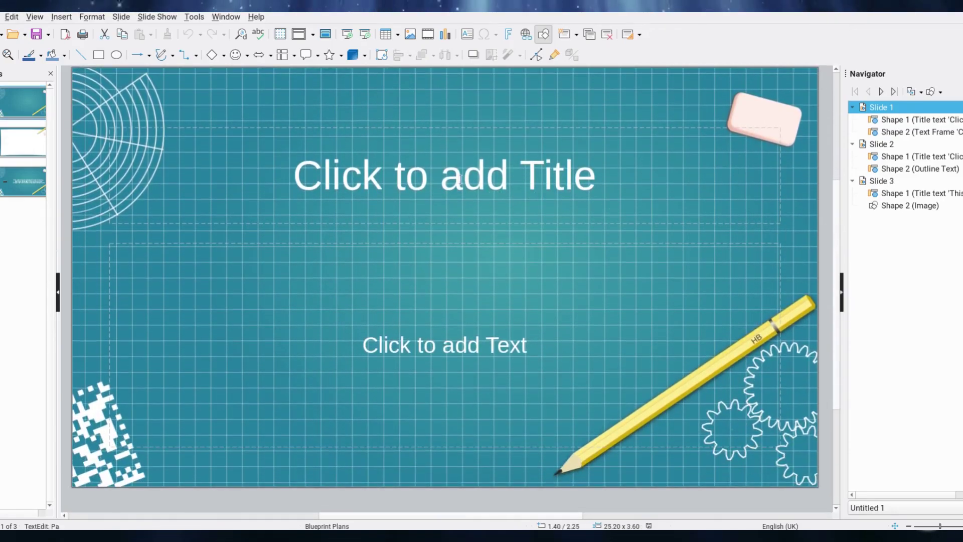
pyautogui.click(455, 179)
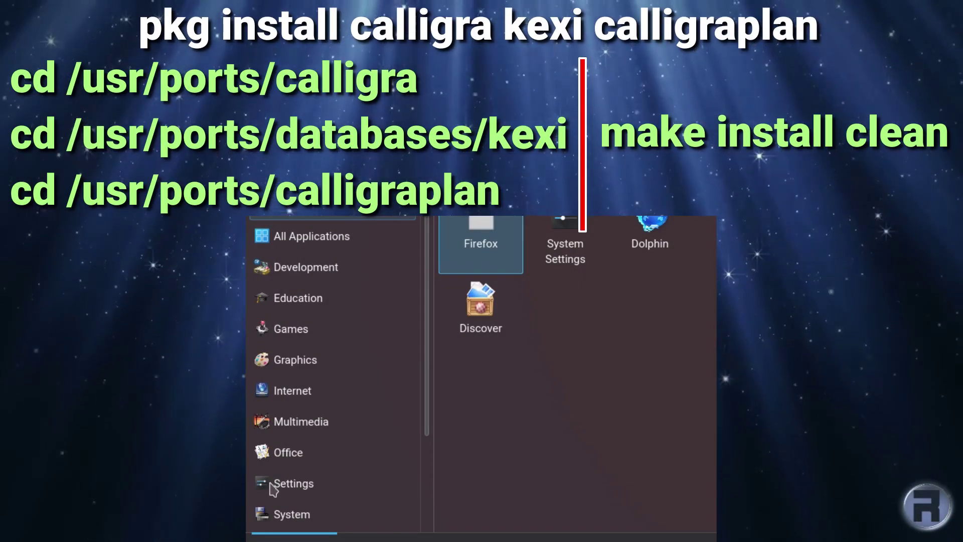
# Step: Open the launcher's Office category to list the Calligra apps
pyautogui.click(275, 462)
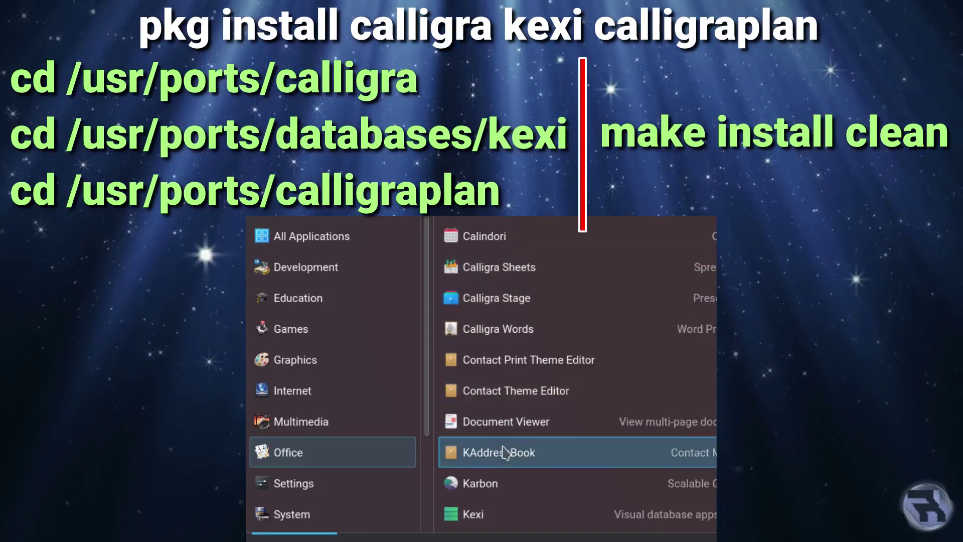
pyautogui.scroll(-1, 499, 469)
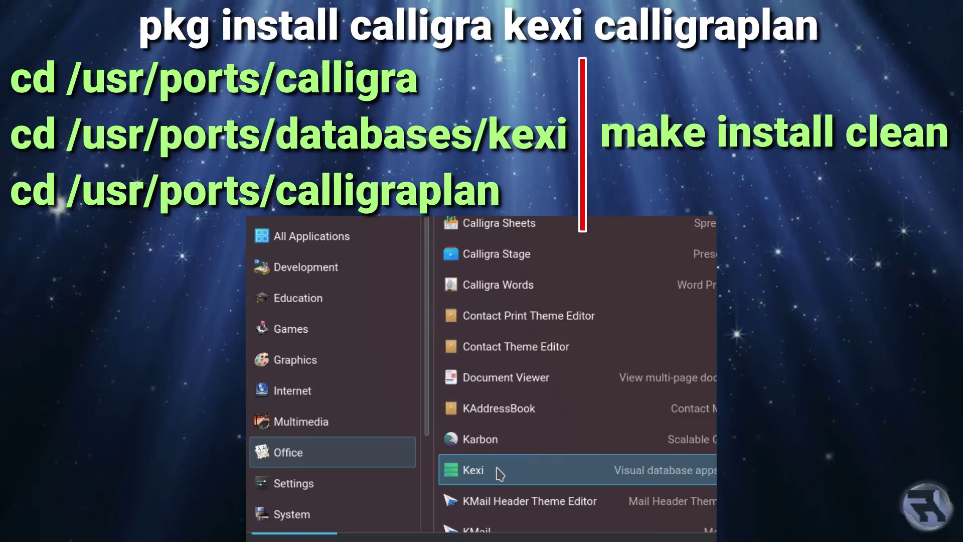
pyautogui.scroll(-4, 501, 484)
pyautogui.scroll(-11, 505, 487)
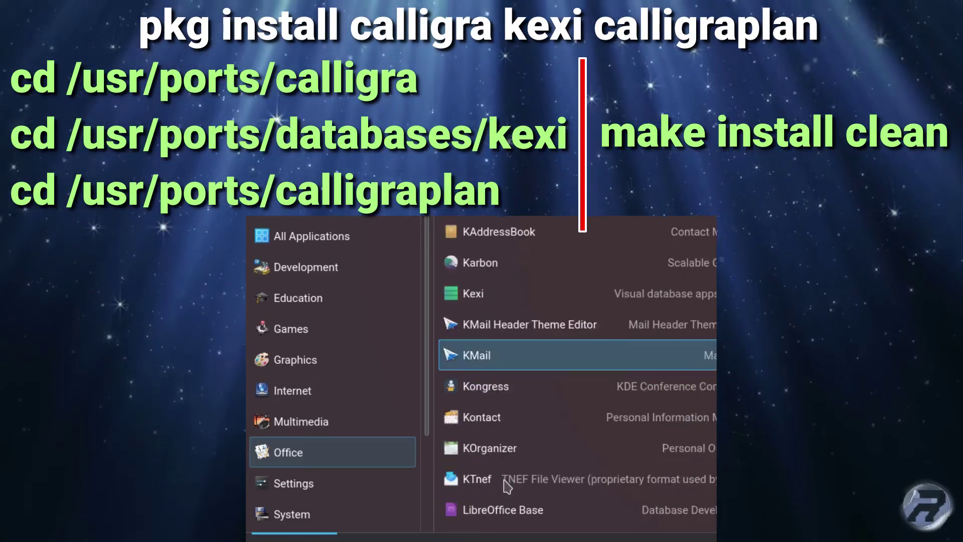
pyautogui.scroll(-3, 506, 486)
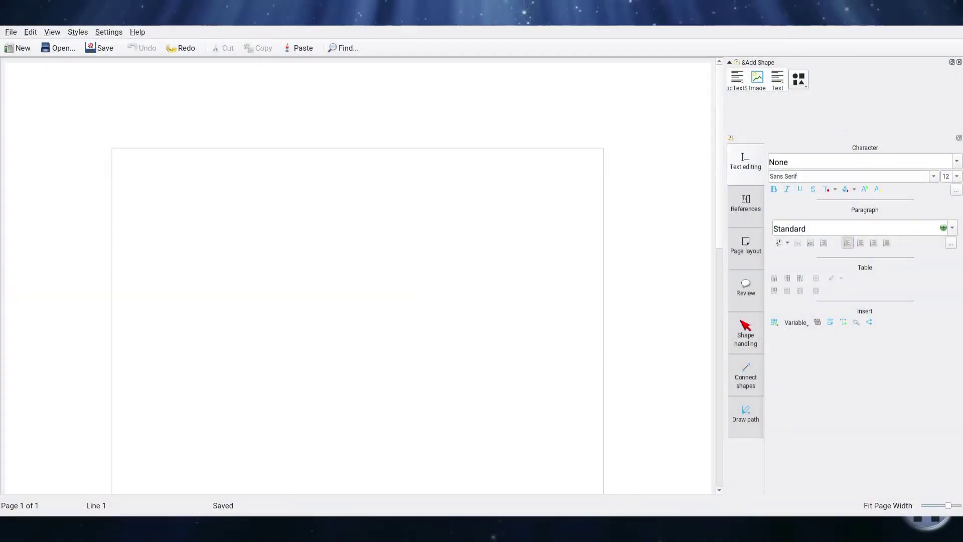
# Step: Paste the Calligra Words screenshot onto the page and type 'Calligra Office' beneath it
pyautogui.rightClick(215, 253)
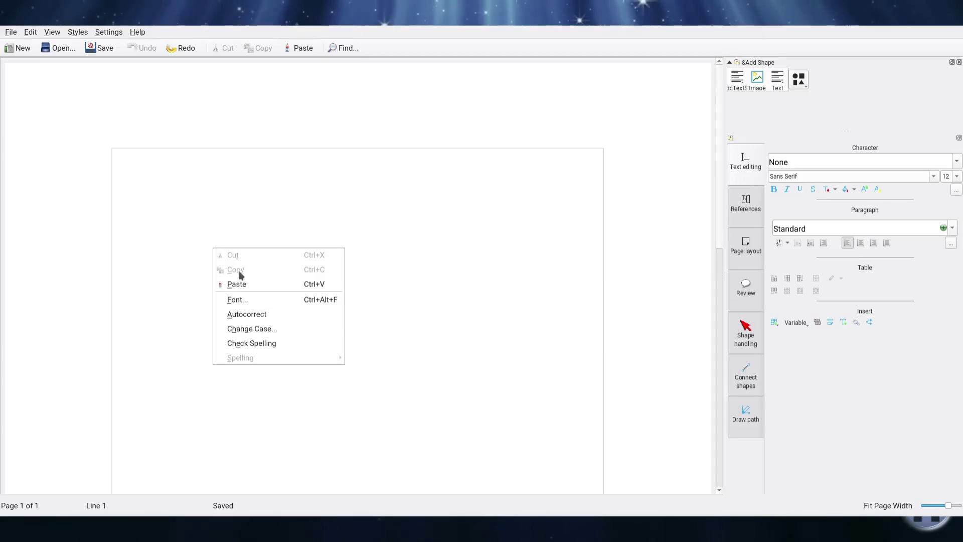
pyautogui.click(242, 283)
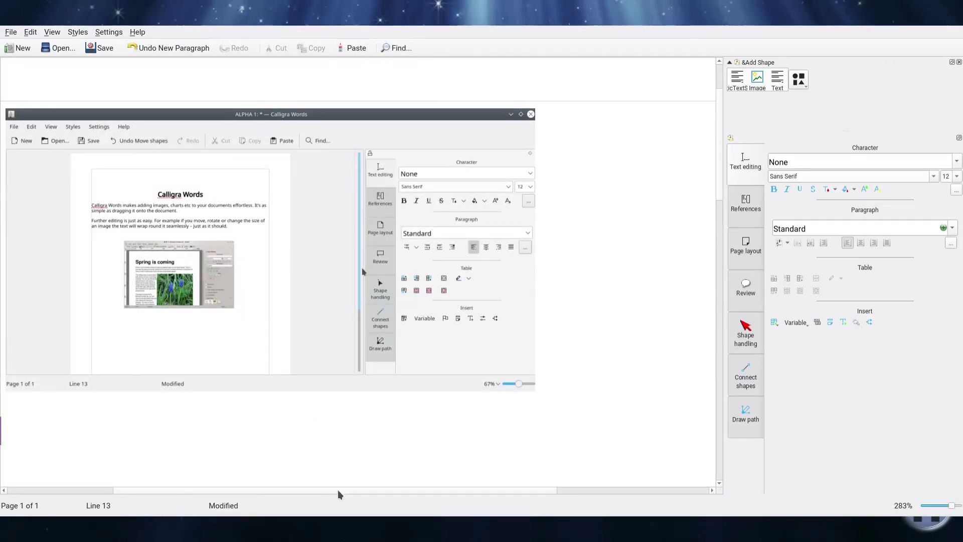
pyautogui.moveTo(338, 494); pyautogui.dragTo(295, 492)
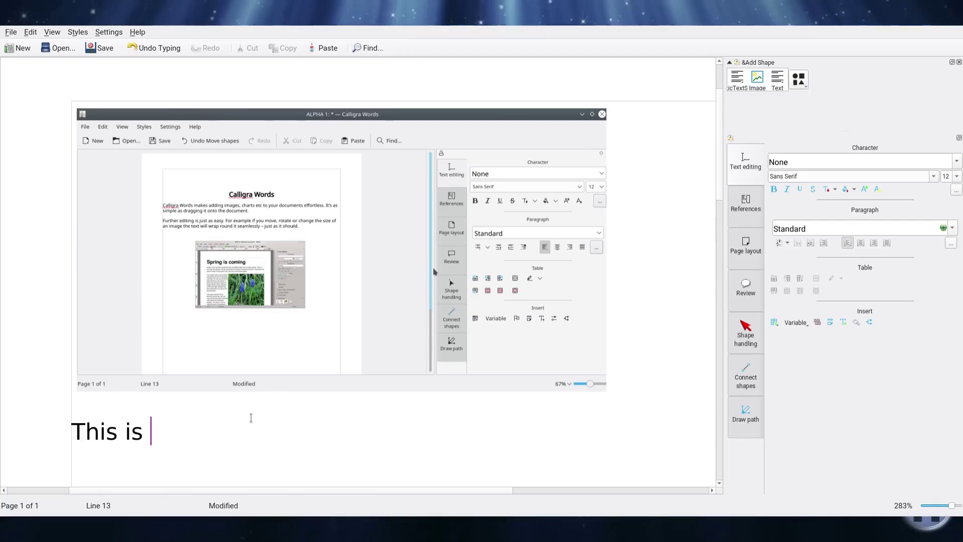
pyautogui.write('Calligra')
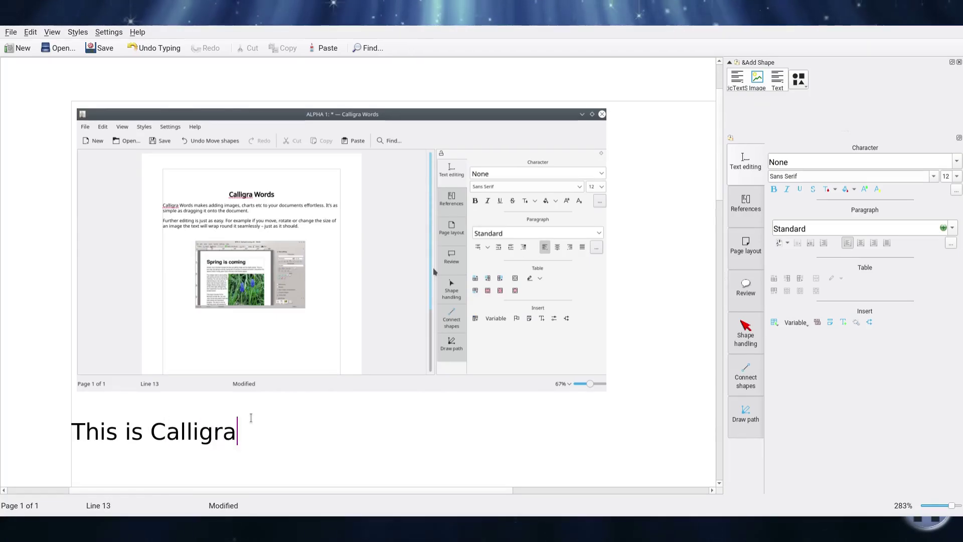
pyautogui.write(' Office')
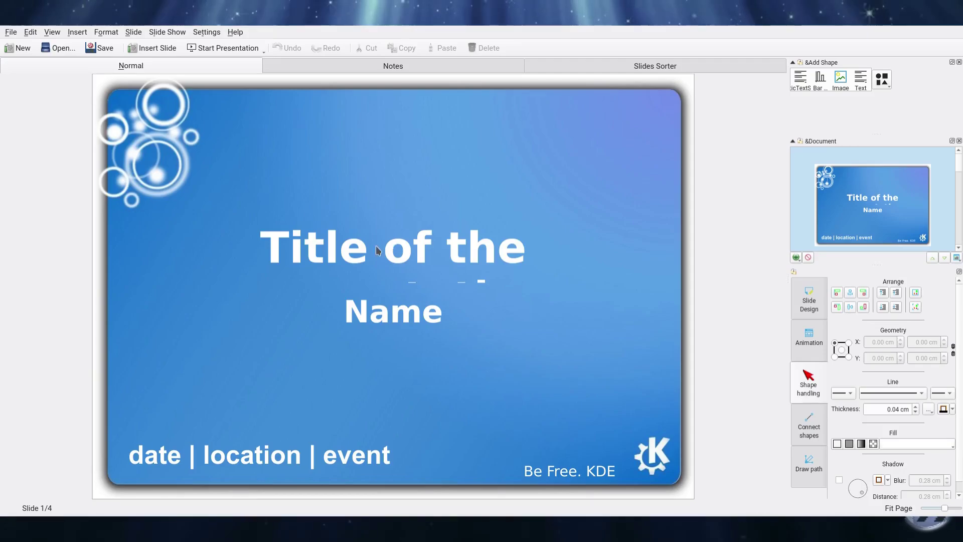
# Step: Replace the slide title text with 'Hello!'
pyautogui.doubleClick(312, 252)
pyautogui.tripleClick(310, 251)
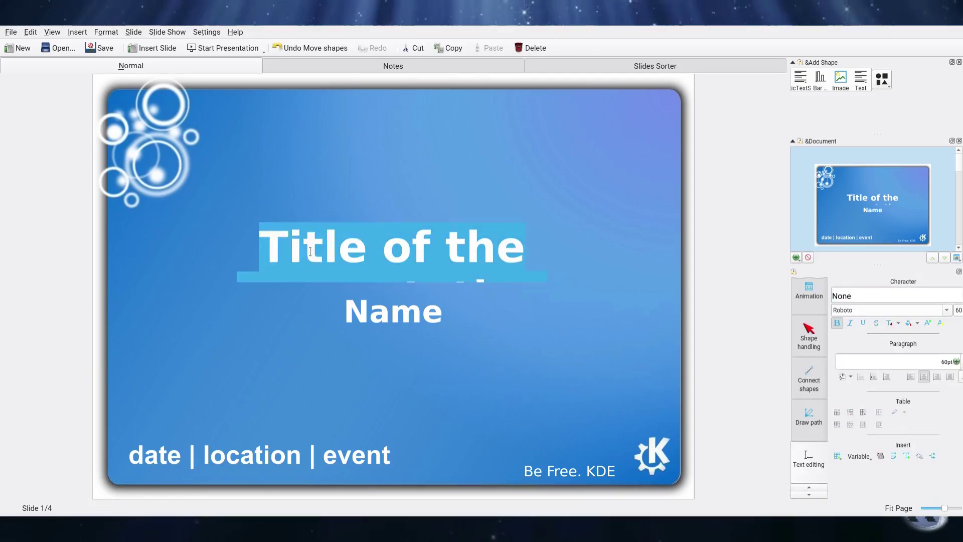
pyautogui.write('Hello!')
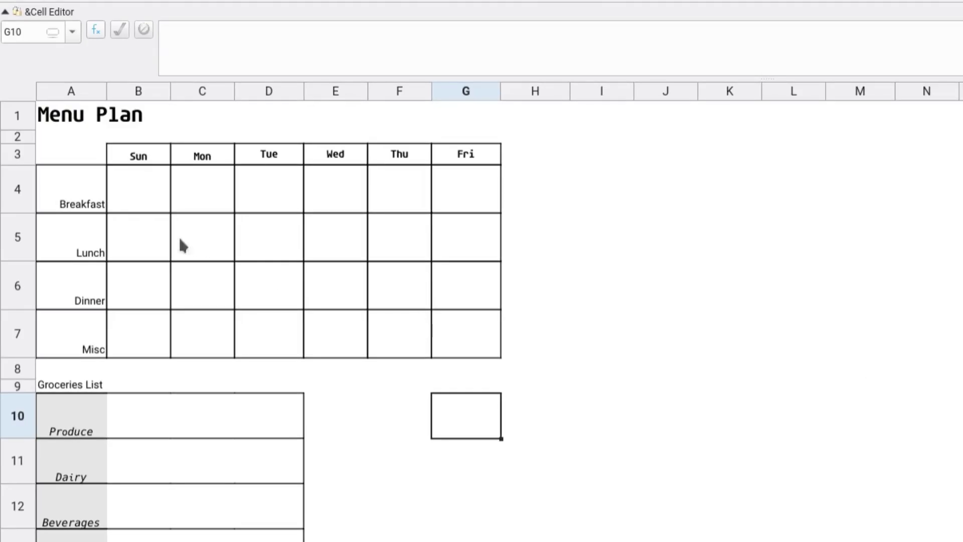
# Step: Enter 'we' in cell B5, the Sunday lunch slot of the Menu Plan
pyautogui.click(143, 228)
pyautogui.write('we')
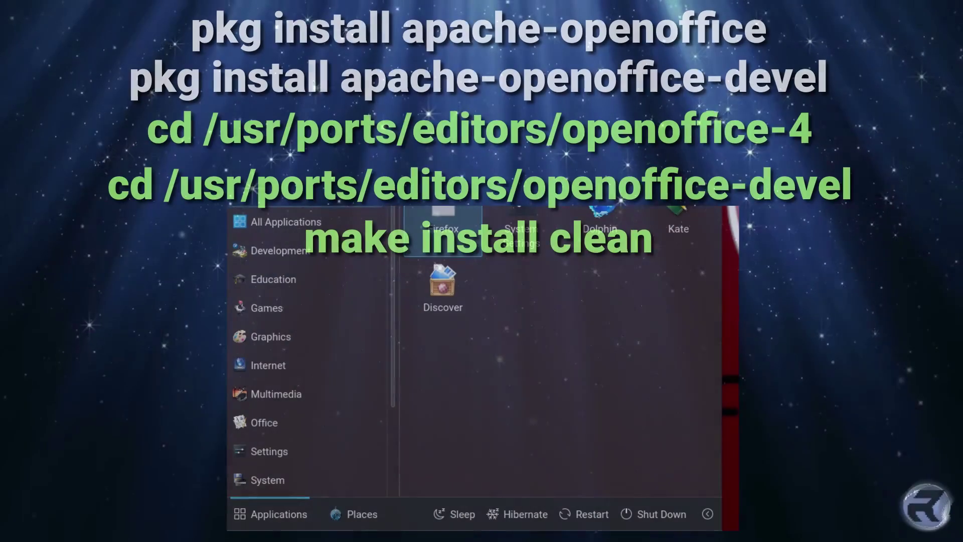
# Step: Scroll the launcher's Office list down to the OpenOffice 4.2.0 programs
pyautogui.moveTo(280, 424)
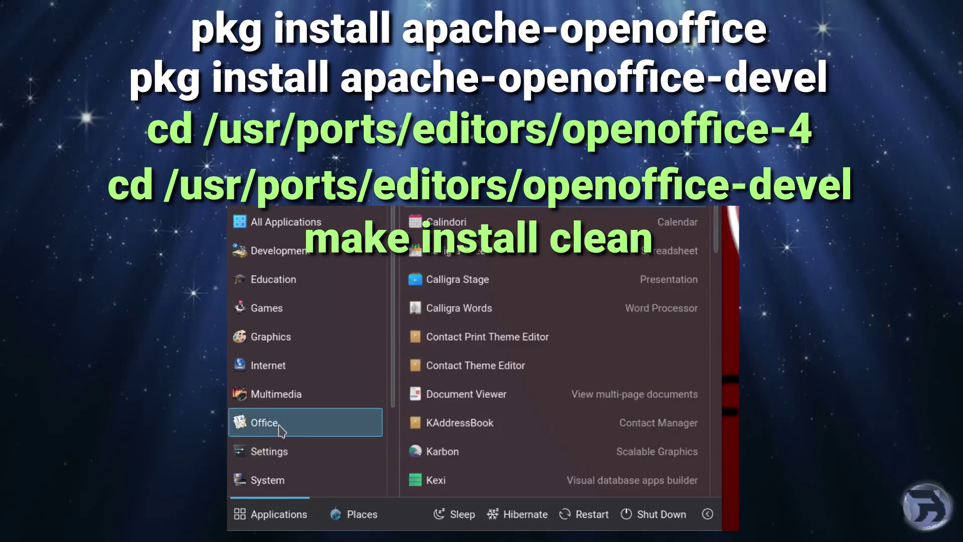
pyautogui.scroll(-5, 472, 424)
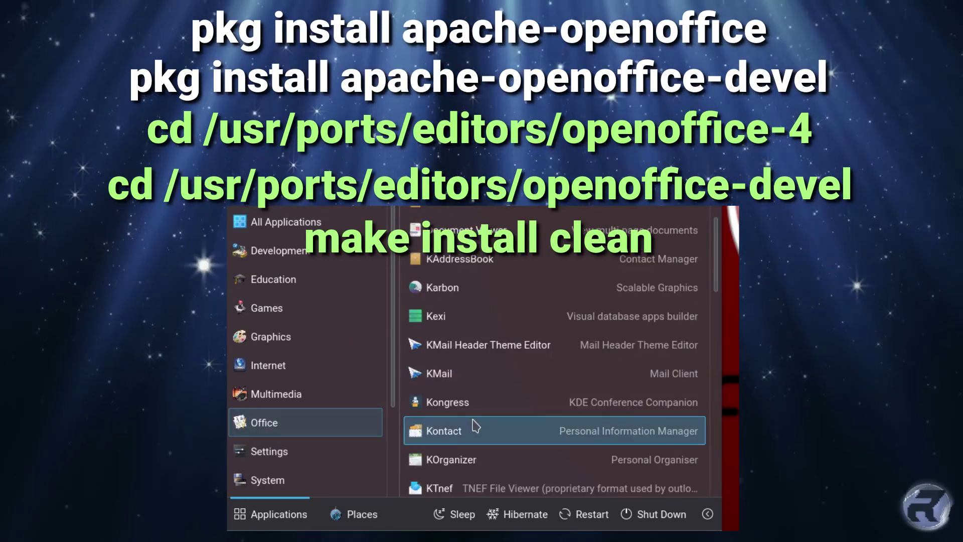
pyautogui.scroll(-3, 483, 446)
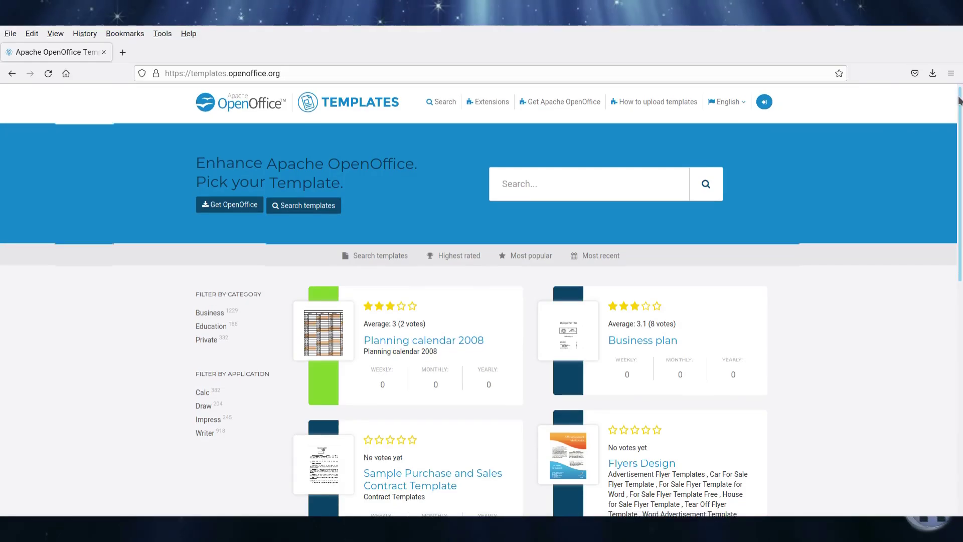
# Step: Page past the first OpenOffice template listings to the next page and scroll through it
pyautogui.moveTo(954, 100); pyautogui.dragTo(945, 351)
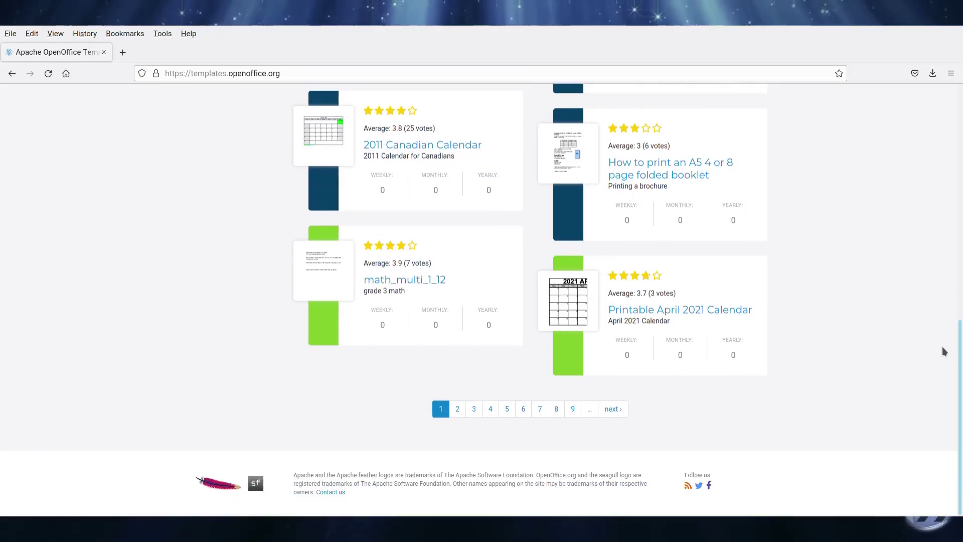
pyautogui.click(609, 410)
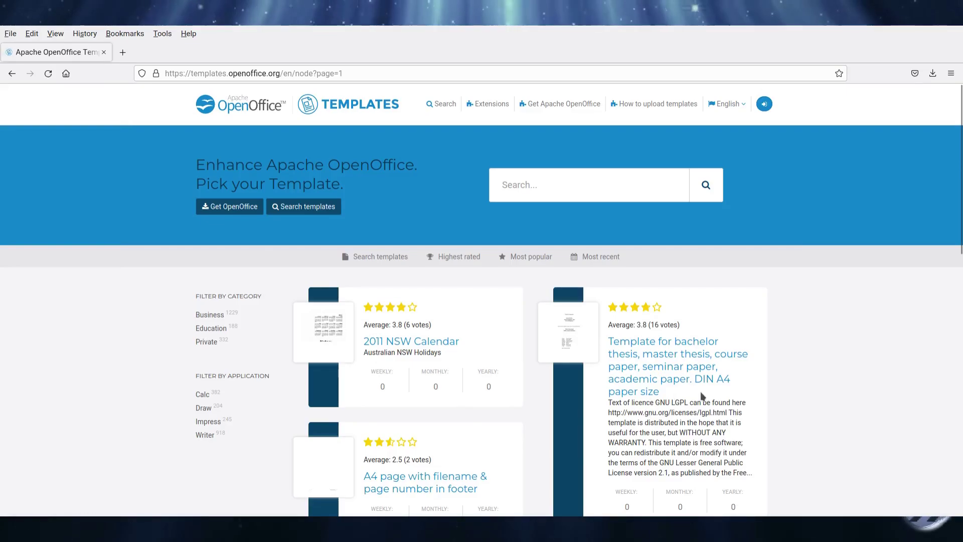
pyautogui.moveTo(960, 126); pyautogui.dragTo(953, 315)
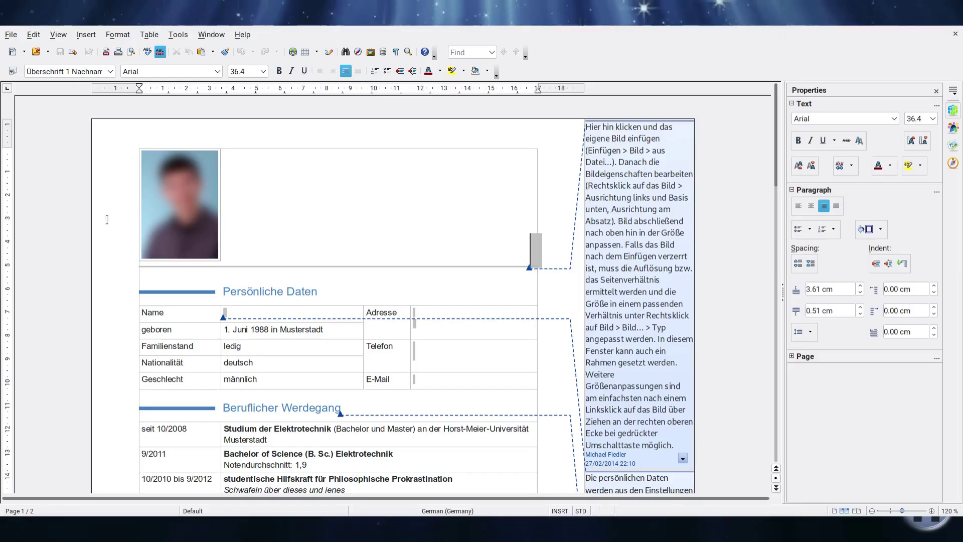
# Step: Bring the CV's career section into view and dismiss the version information dialog with OK
pyautogui.click(778, 198)
pyautogui.moveTo(778, 178); pyautogui.dragTo(767, 200)
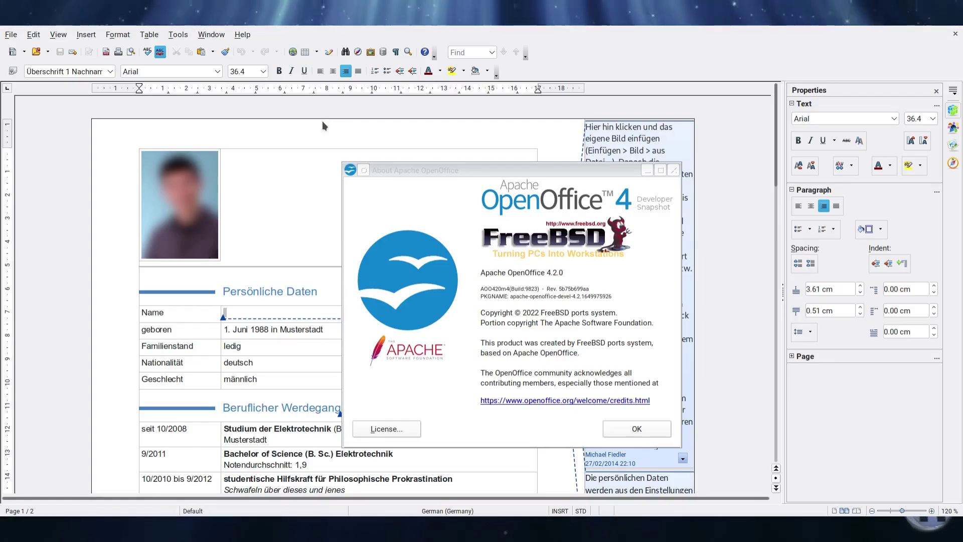
pyautogui.click(625, 427)
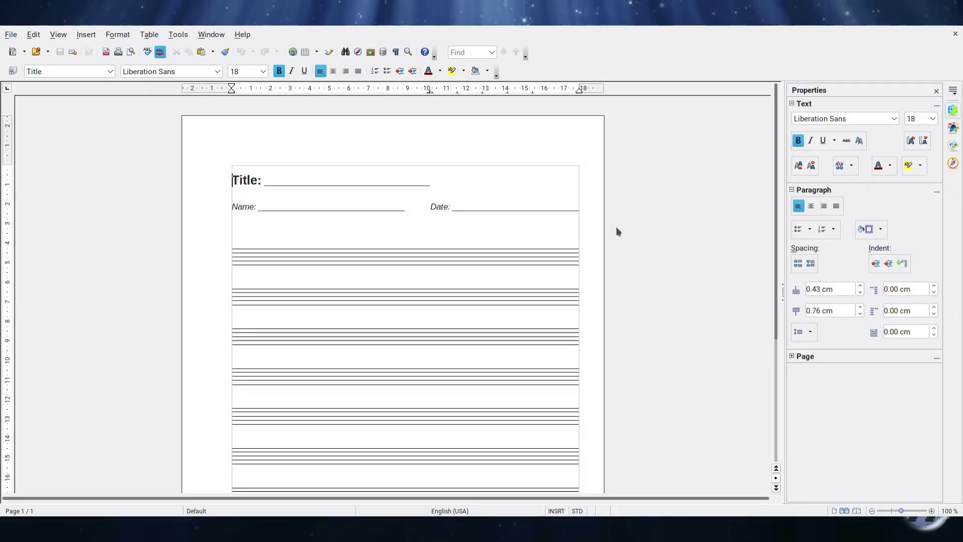
pyautogui.moveTo(777, 168); pyautogui.dragTo(770, 194)
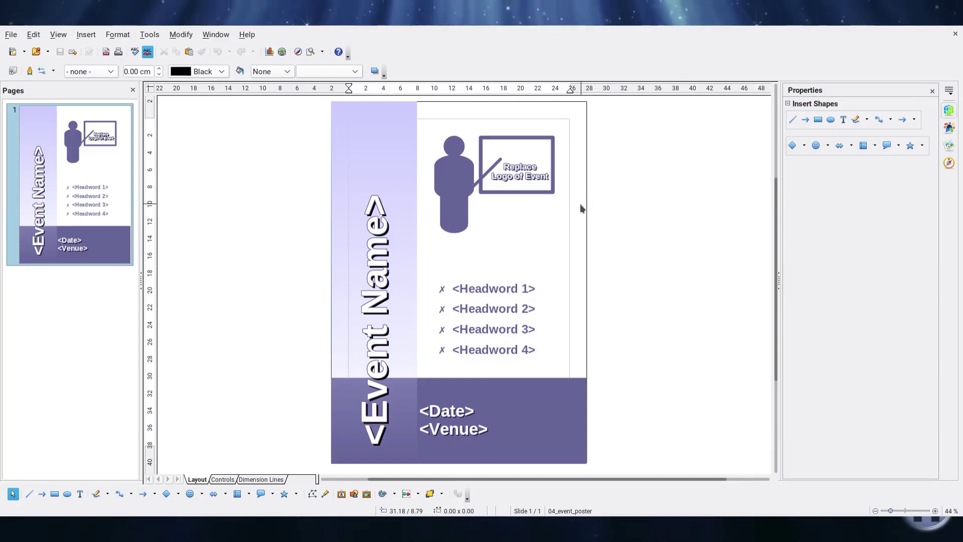
# Step: Replace the vertical <Event Name> placeholder with 'RoboNuggie 2022' and start a new line
pyautogui.doubleClick(369, 260)
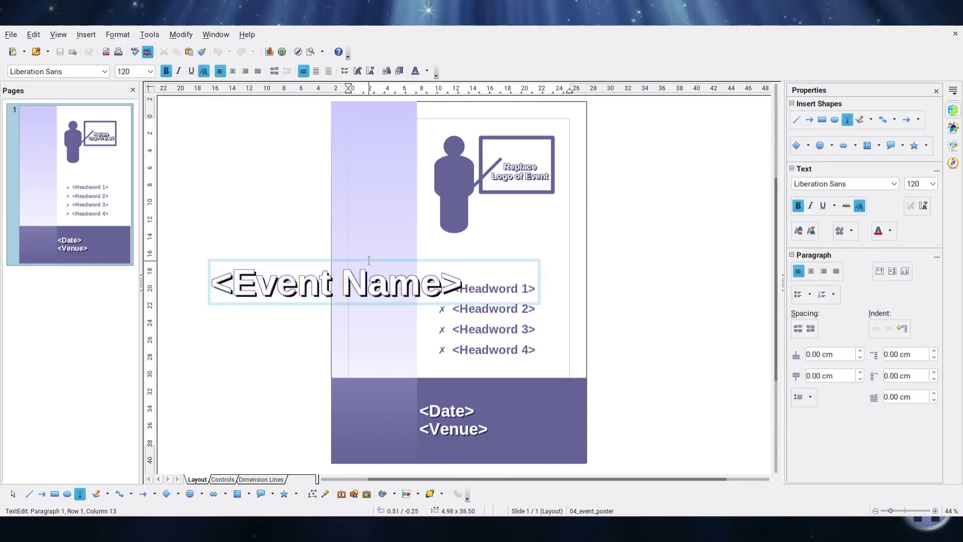
pyautogui.hotkey('ctrl', 'a')
pyautogui.press('BackSpace')
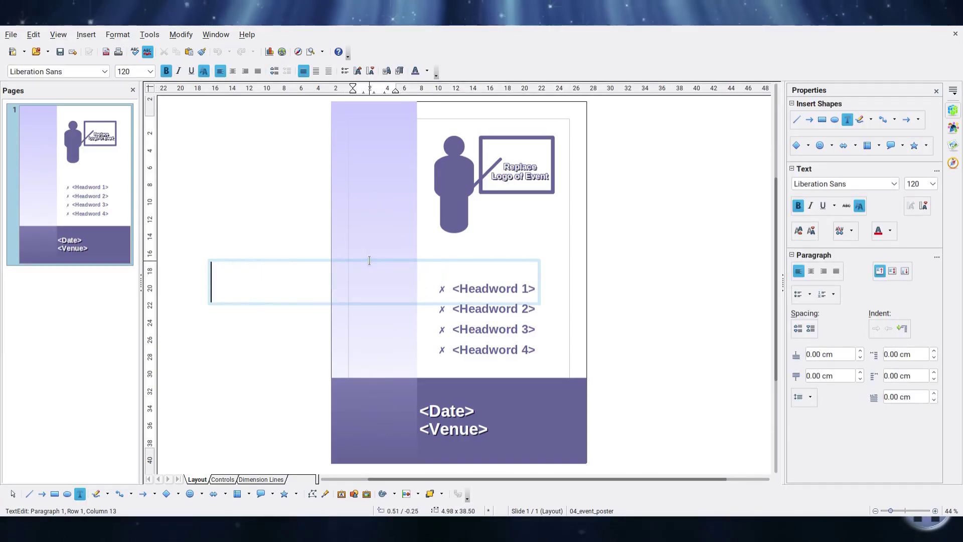
pyautogui.write('RoboN')
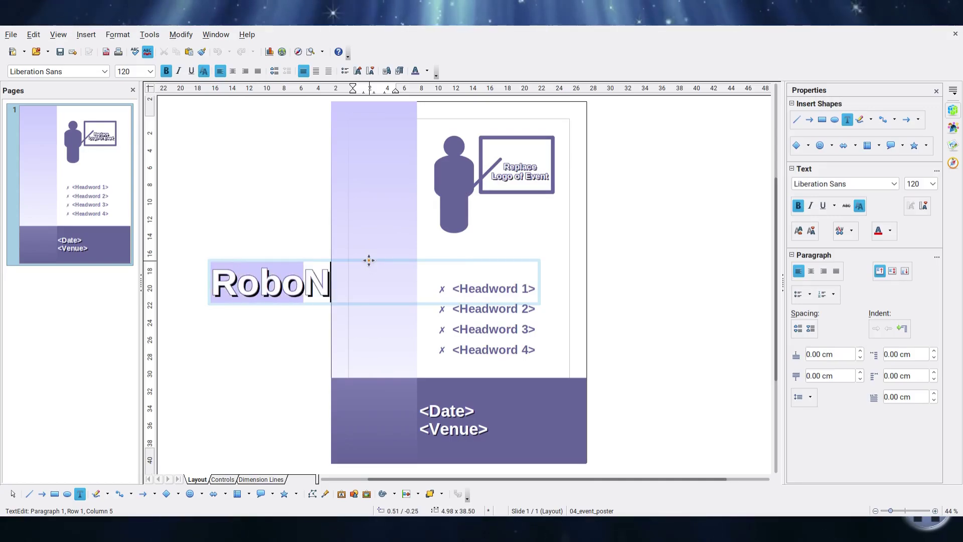
pyautogui.write('uggie ')
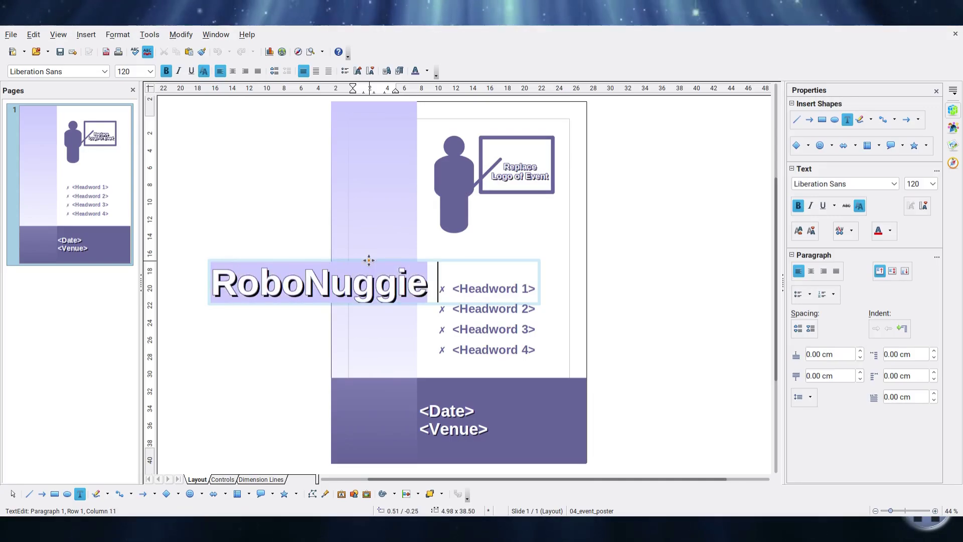
pyautogui.write('2022')
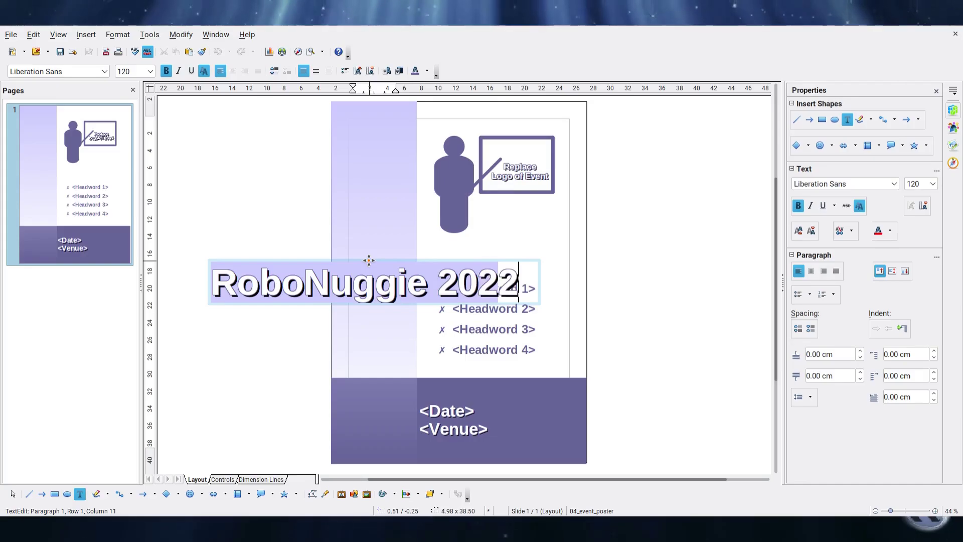
pyautogui.press('Return')
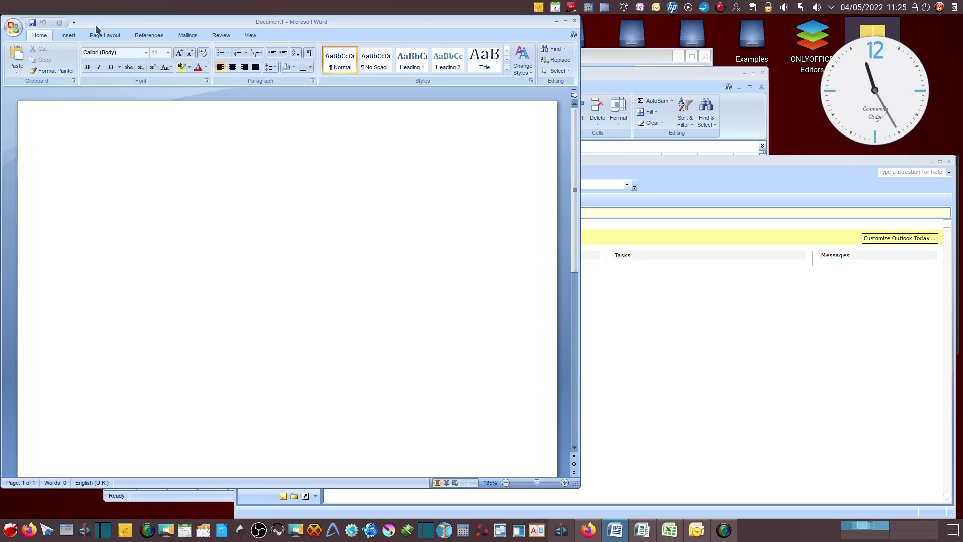
# Step: Bring Excel, Word, Excel again and Publisher forward in turn, finishing with Outlook's Personal Folders
pyautogui.click(587, 73)
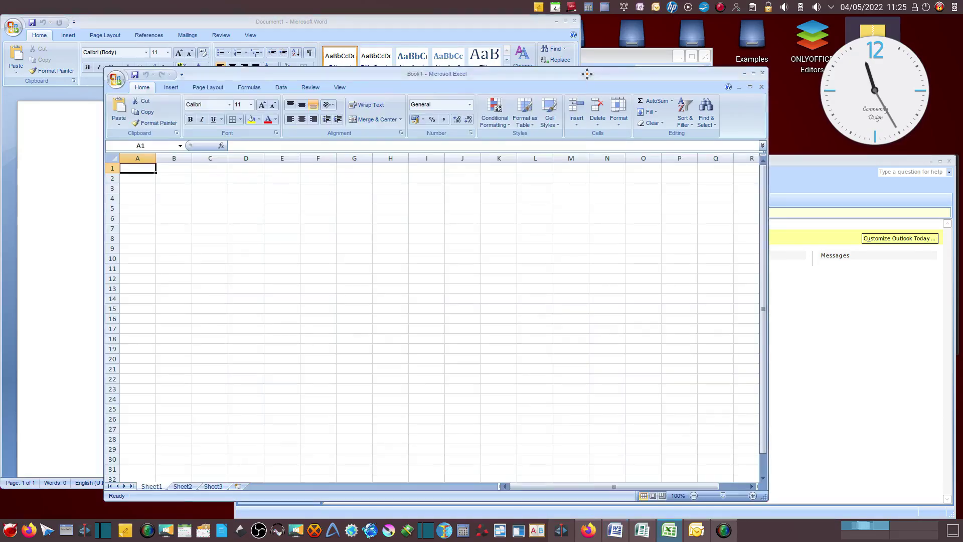
pyautogui.click(433, 23)
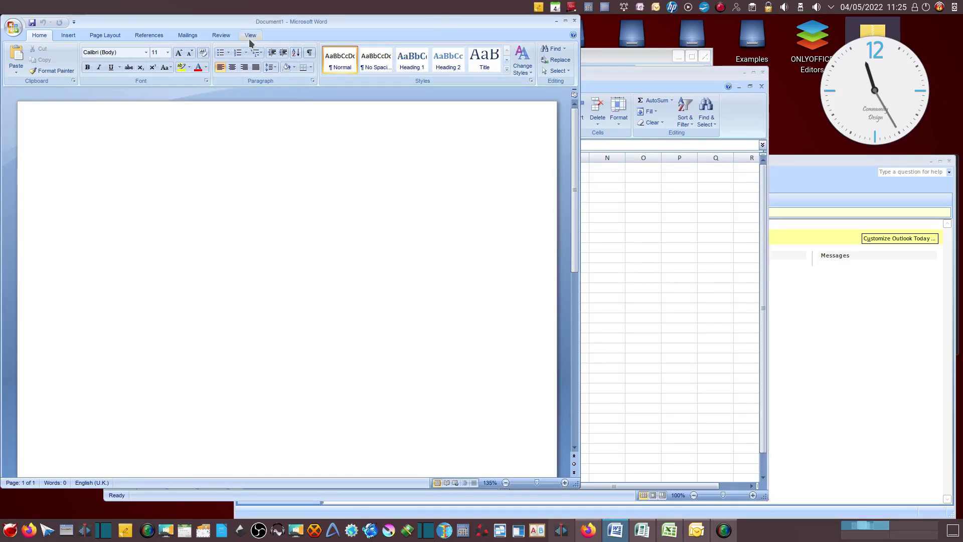
pyautogui.click(594, 75)
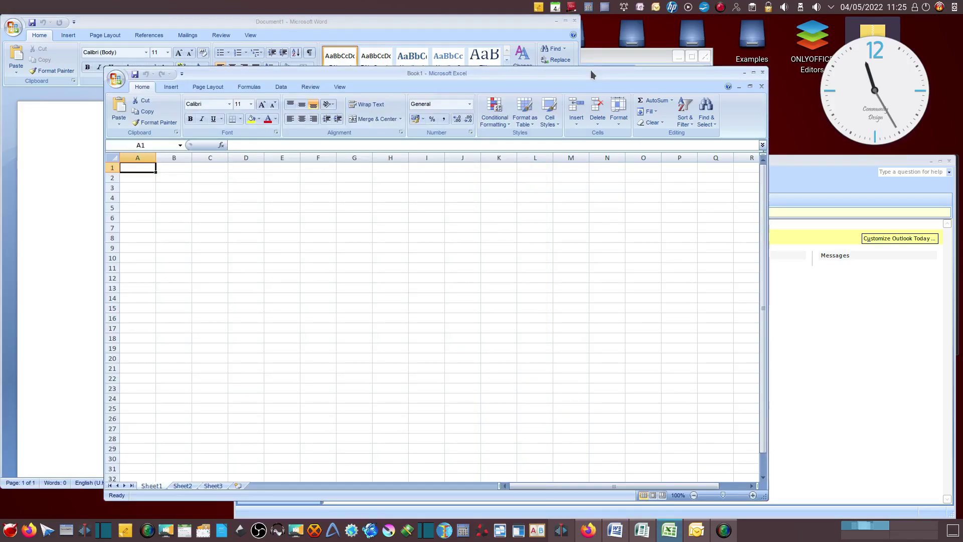
pyautogui.click(597, 58)
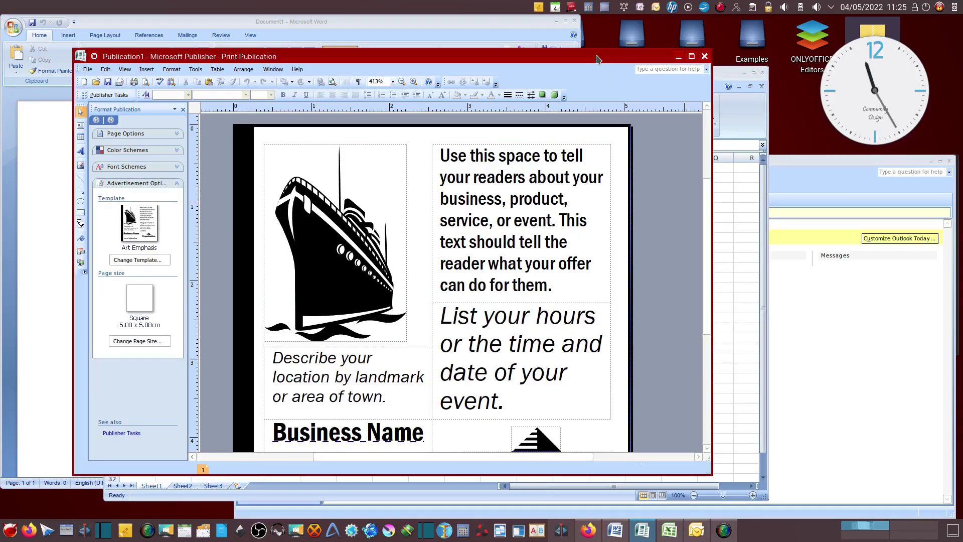
pyautogui.click(790, 162)
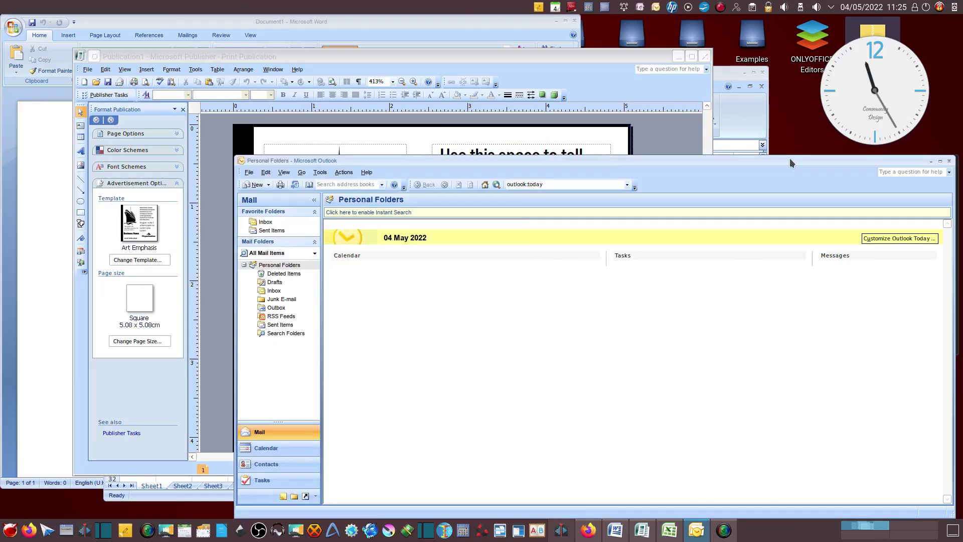